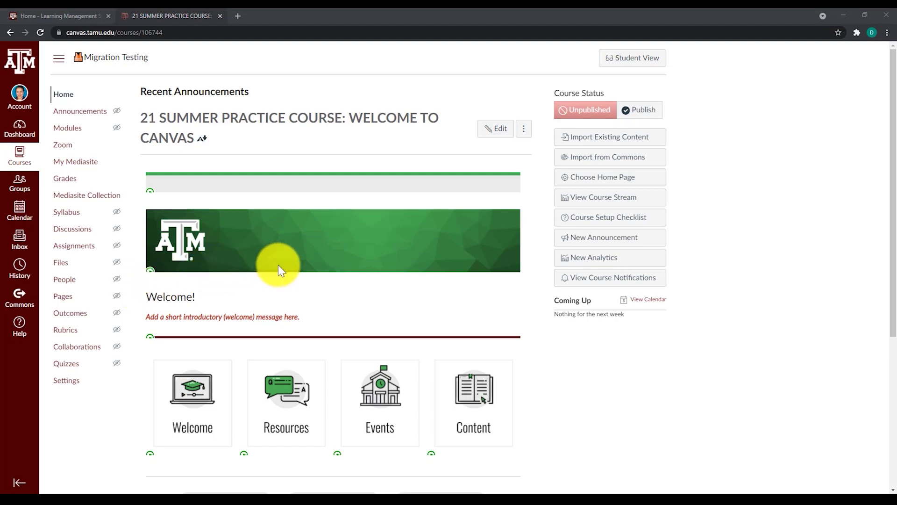
scroll(278, 265, down, 1)
scroll(278, 265, down, 1)
scroll(278, 265, down, 1)
scroll(278, 265, down, 1)
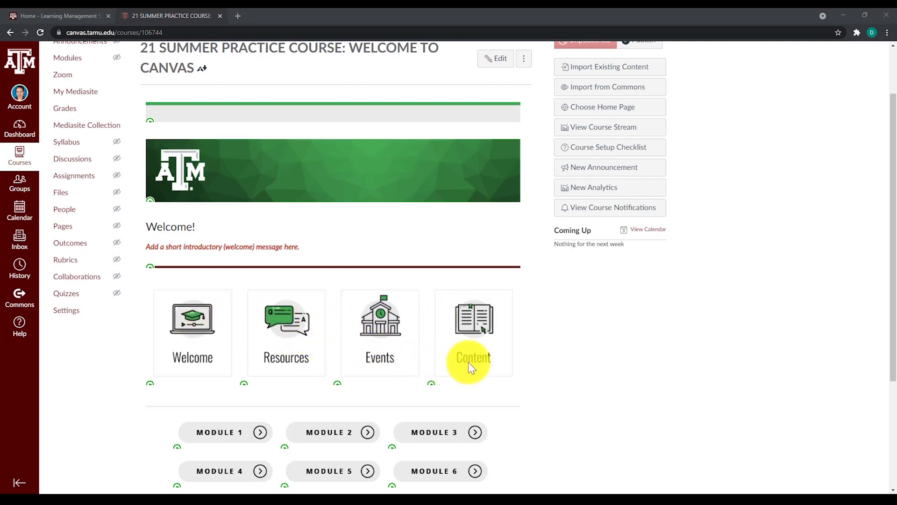
scroll(469, 363, down, 1)
scroll(468, 364, down, 1)
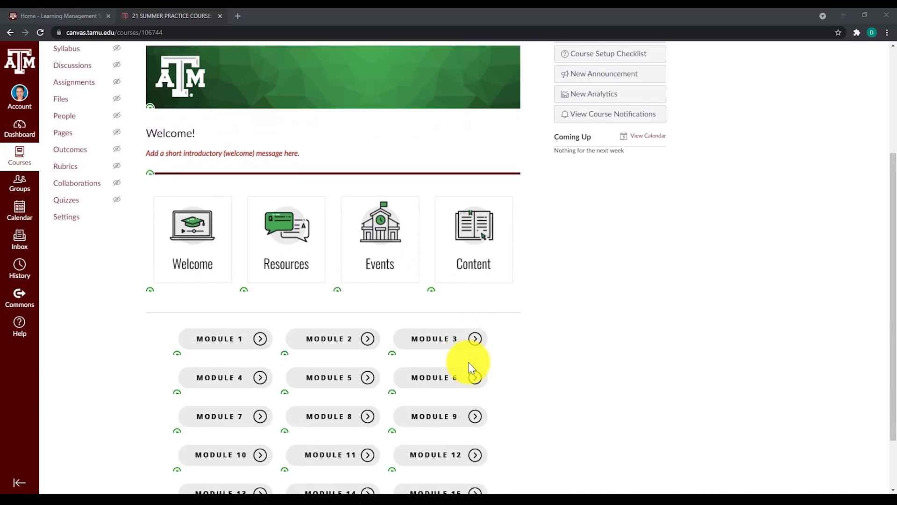
scroll(468, 363, down, 1)
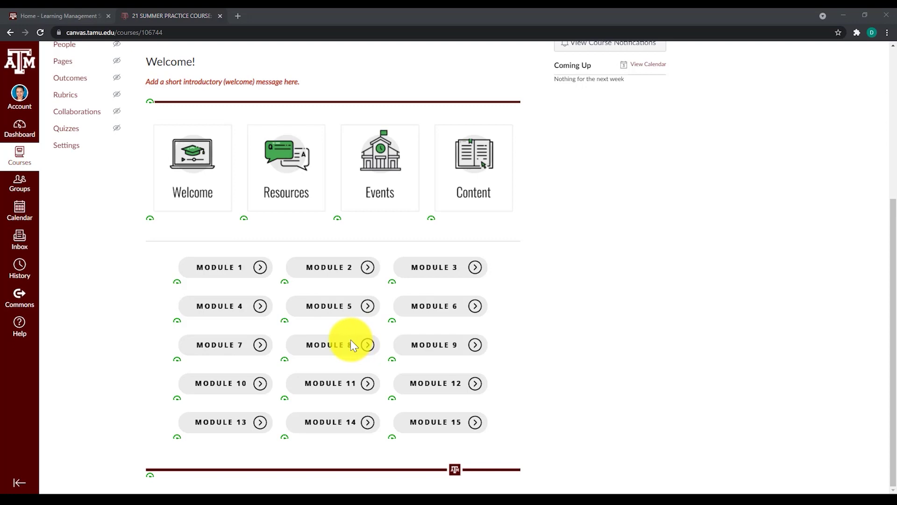
scroll(248, 260, up, 3)
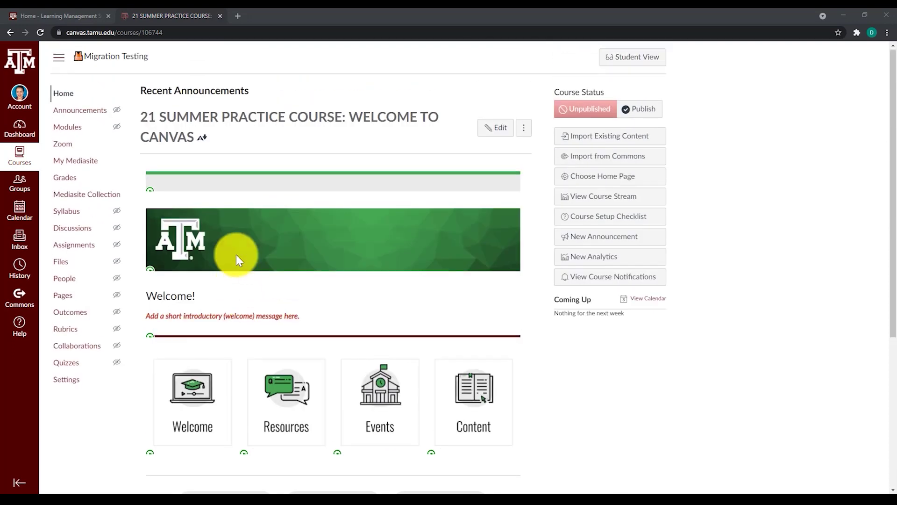
- Open the Template Graphics guide from Modules and start a copy of the gray blank button
click(67, 130)
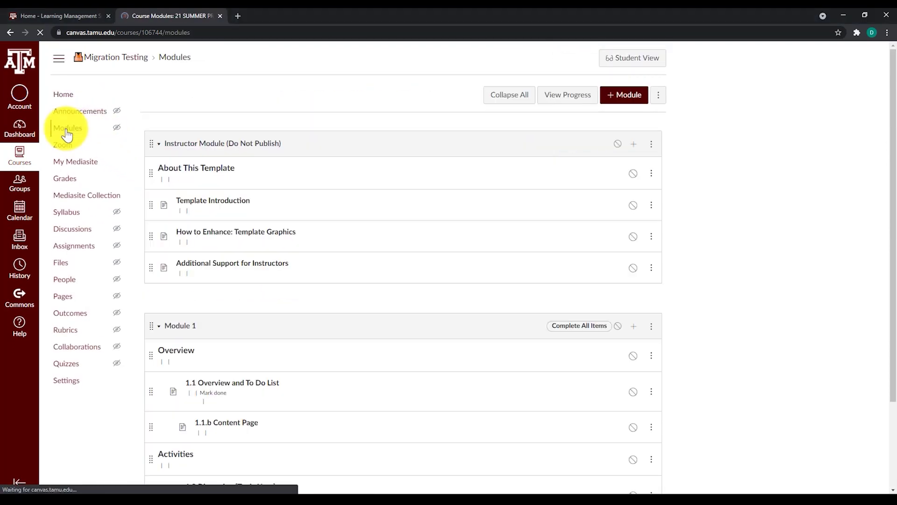
click(210, 223)
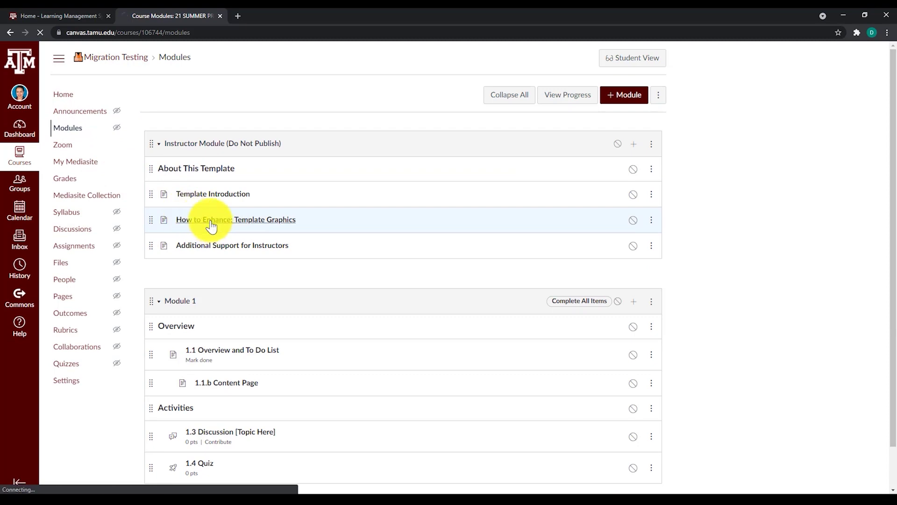
scroll(351, 259, down, 10)
scroll(447, 339, down, 3)
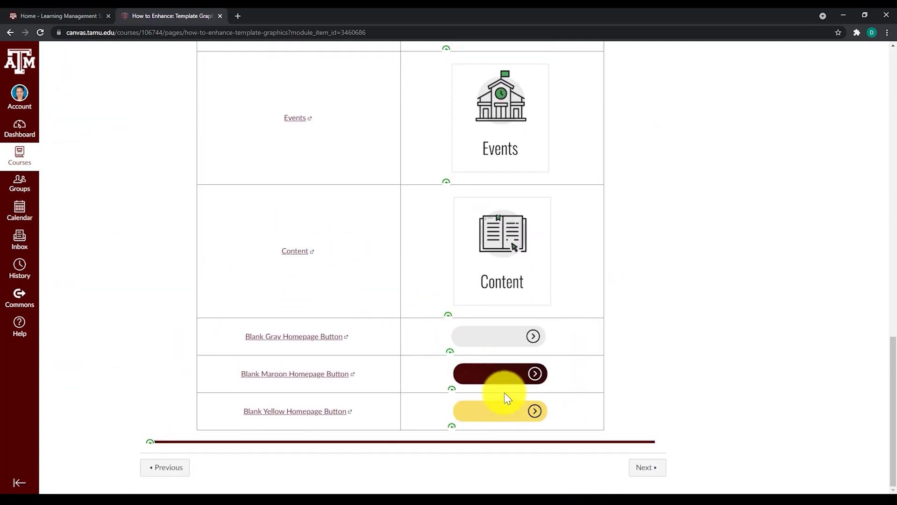
scroll(452, 315, up, 3)
scroll(452, 315, up, 4)
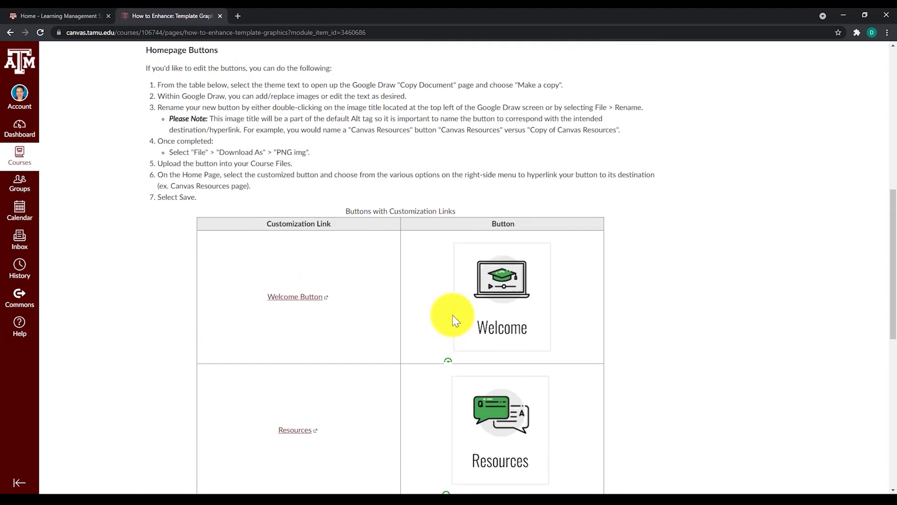
scroll(452, 315, up, 2)
scroll(449, 315, down, 2)
scroll(450, 315, down, 10)
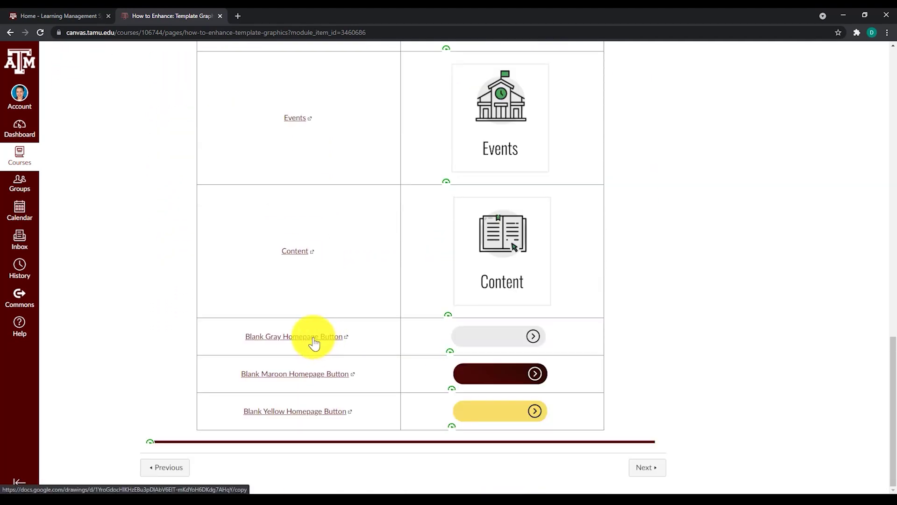
click(313, 341)
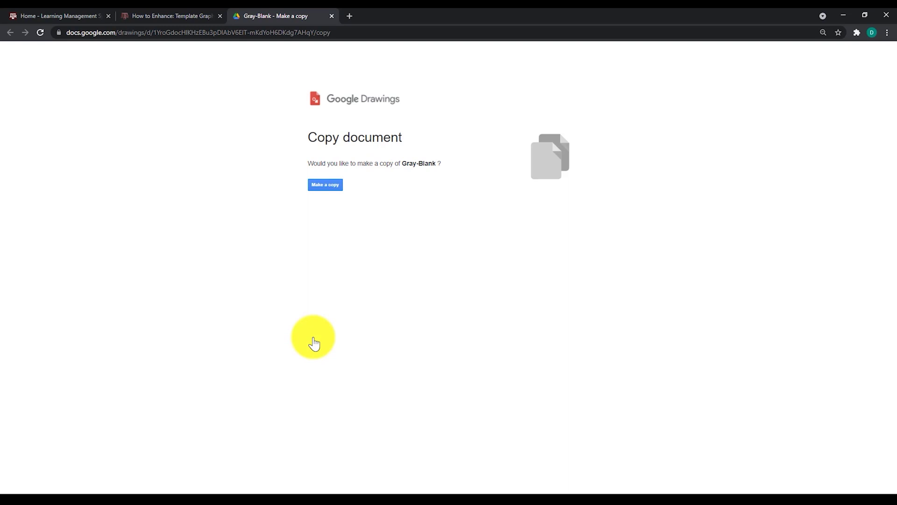
text(Watercooler)
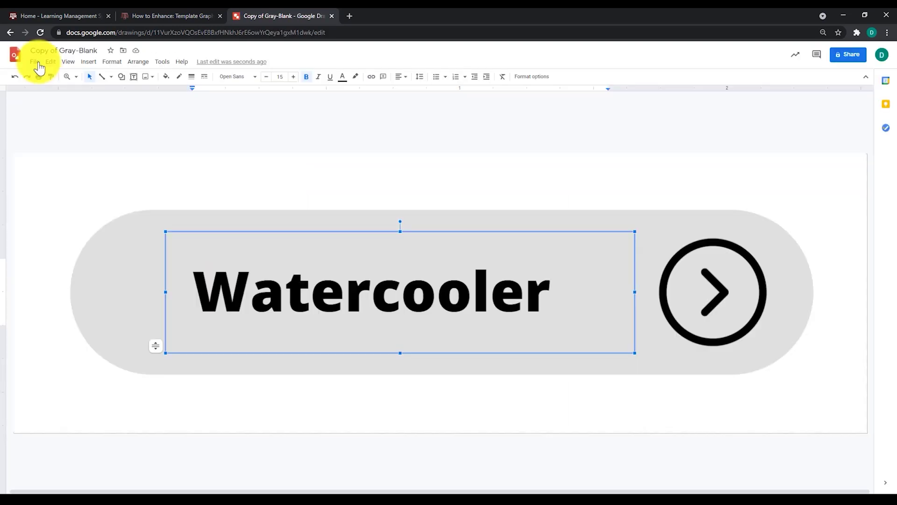
- Open the Watercooler drawing's File menu to download it as a JPEG
click(37, 63)
mouse_move(56, 159)
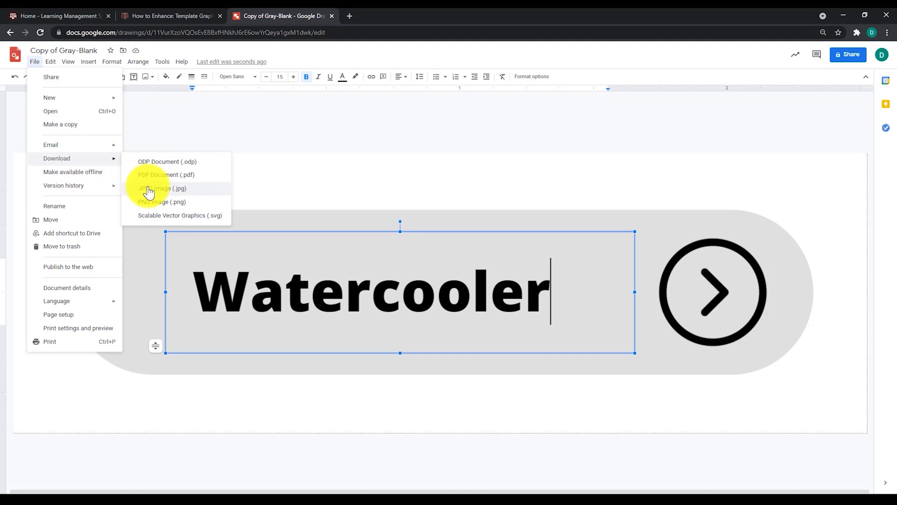
- Download the Watercooler JPEG, then edit the Home Page and add a line below Module 15
click(149, 188)
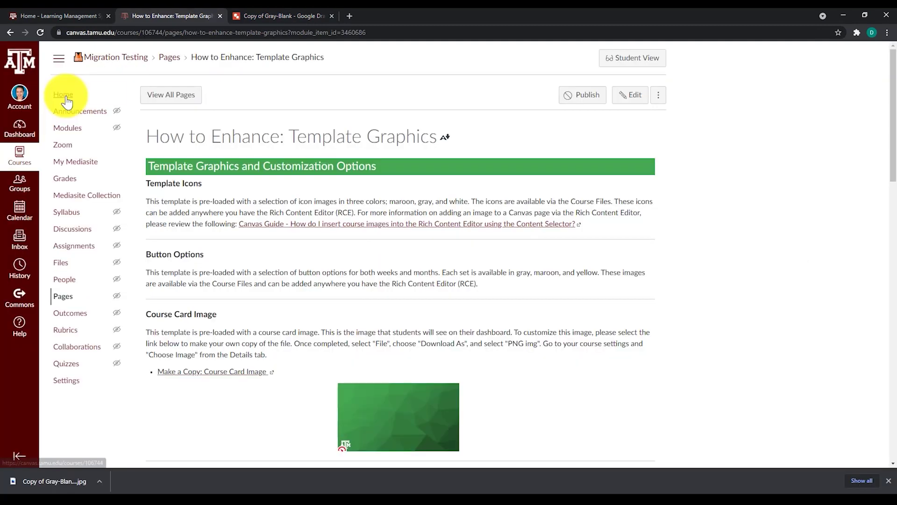
click(62, 95)
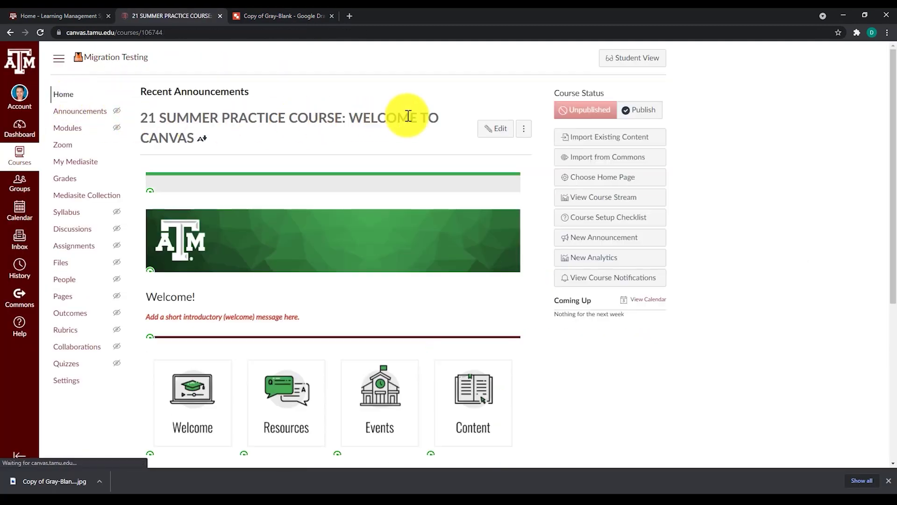
click(493, 131)
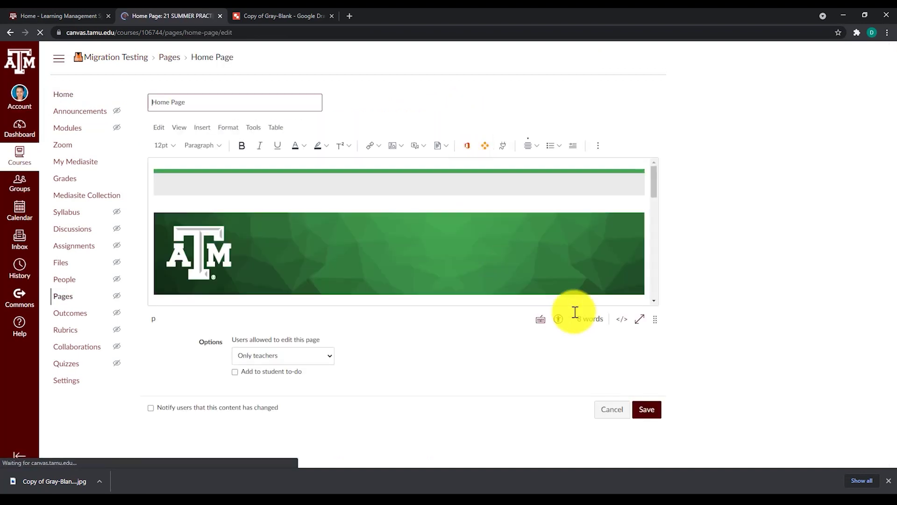
drag(655, 284, 641, 451)
click(583, 386)
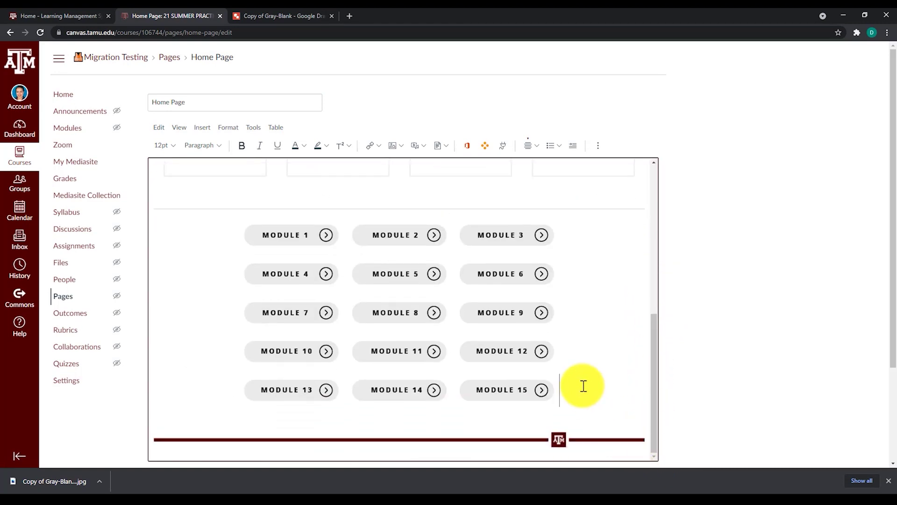
key(Return)
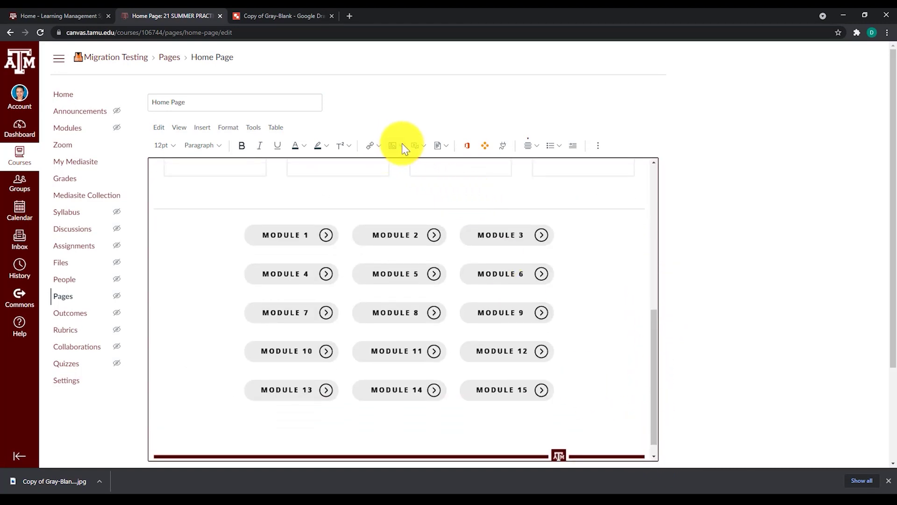
click(401, 143)
- Insert the Watercooler image below Module 15 at Small size, then view the raw HTML
click(415, 178)
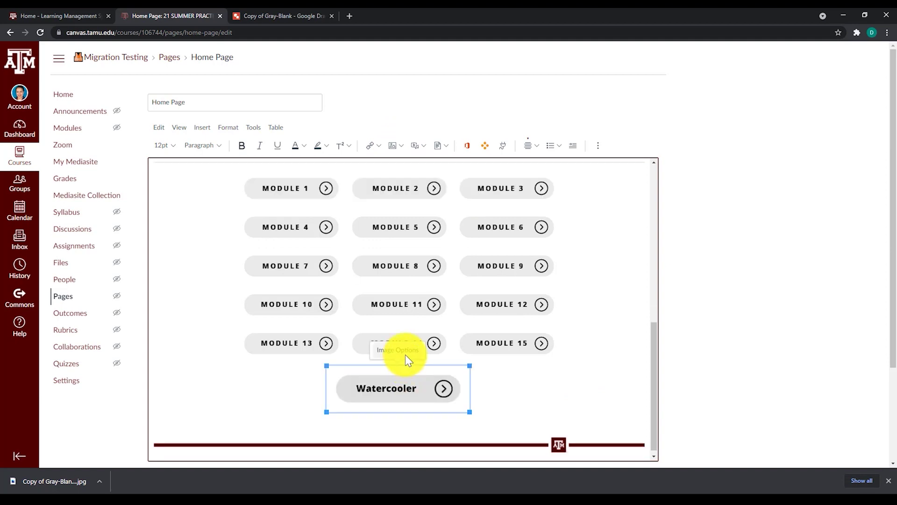
click(405, 354)
click(801, 248)
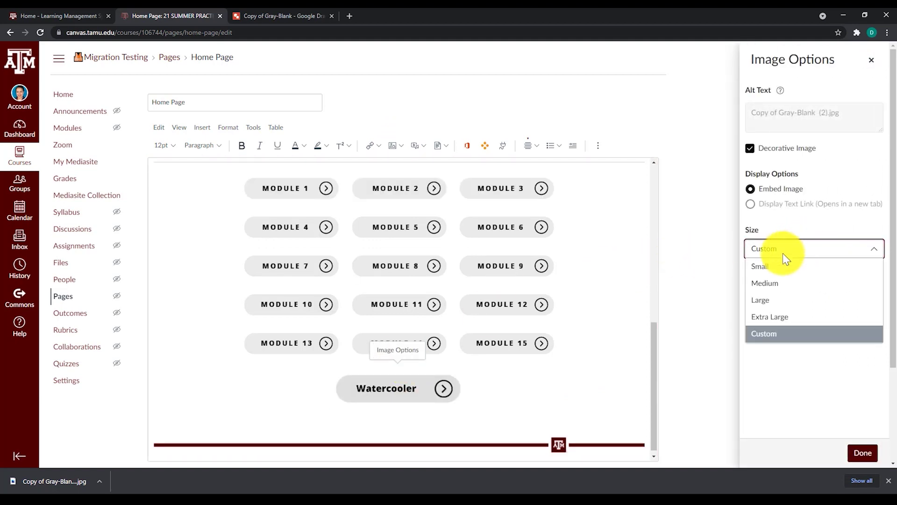
click(767, 266)
click(863, 453)
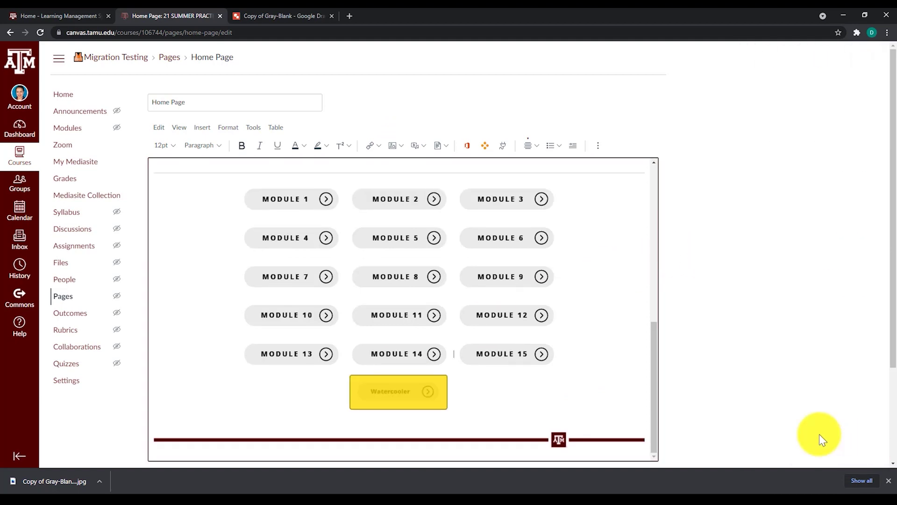
scroll(820, 434, down, 2)
click(621, 352)
mouse_move(594, 279)
mouse_down()
mouse_move(630, 282)
mouse_move(208, 288)
mouse_up()
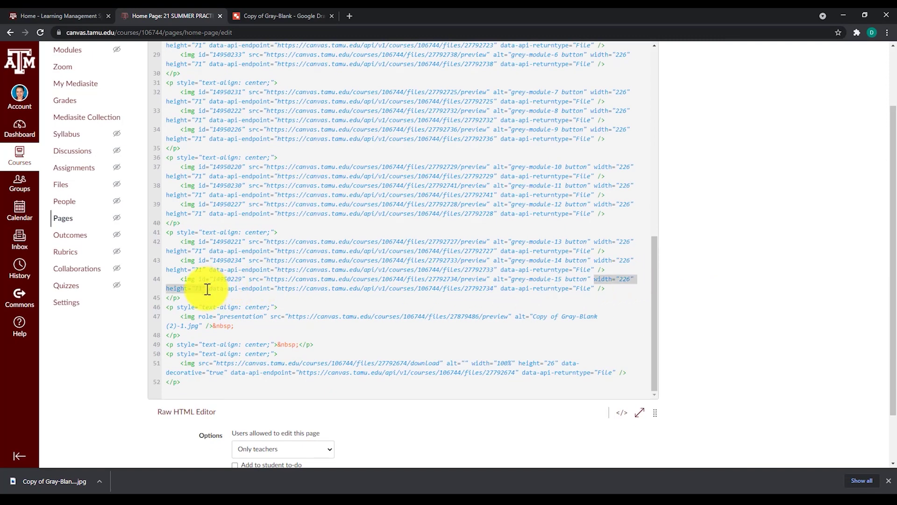
- Give the Watercooler image tag width 226 and height 71, then save the Home Page
key(ctrl+c)
click(202, 325)
key(ctrl+v)
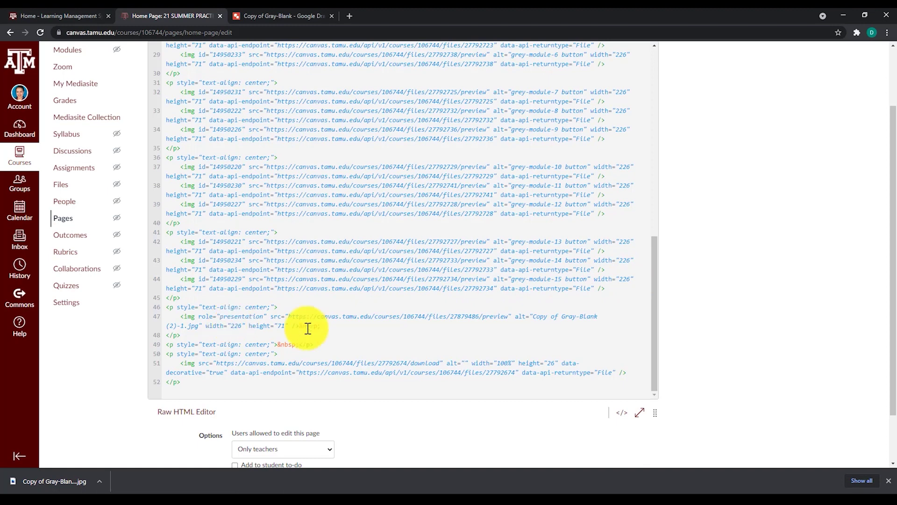
click(622, 415)
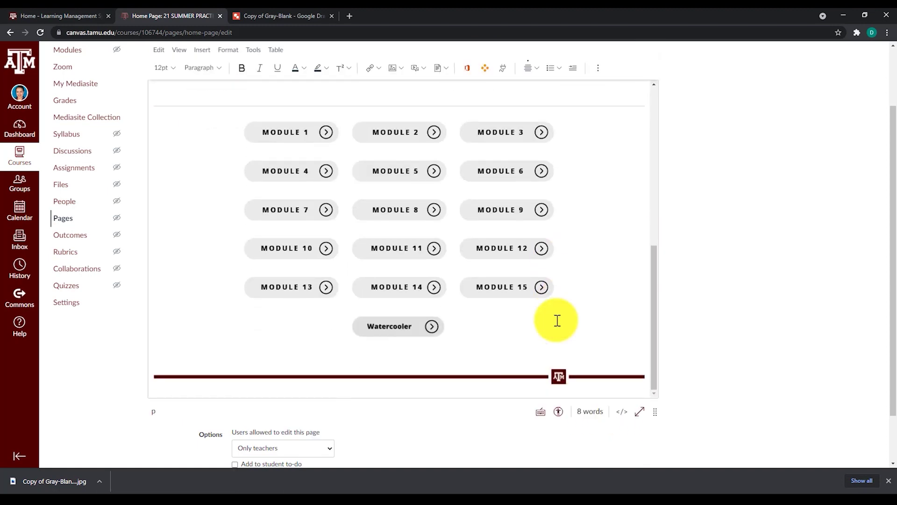
click(68, 128)
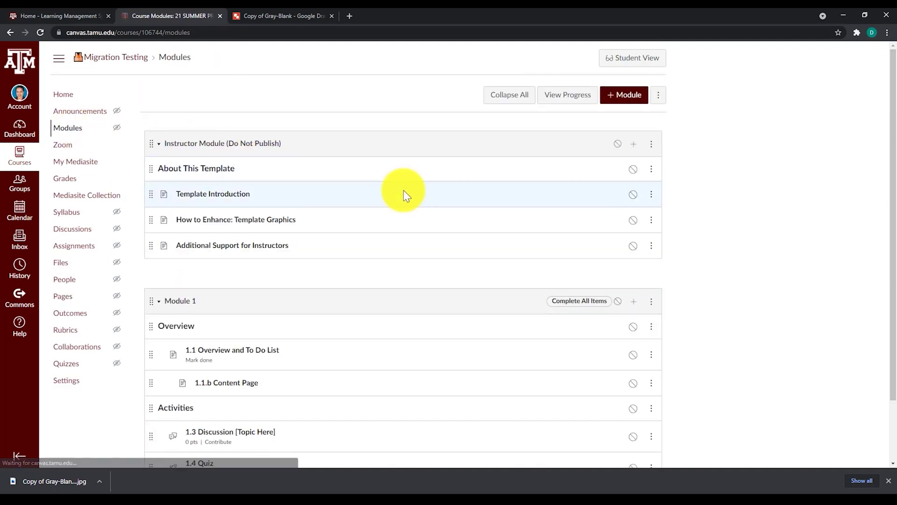
scroll(513, 237, down, 1)
scroll(514, 238, down, 2)
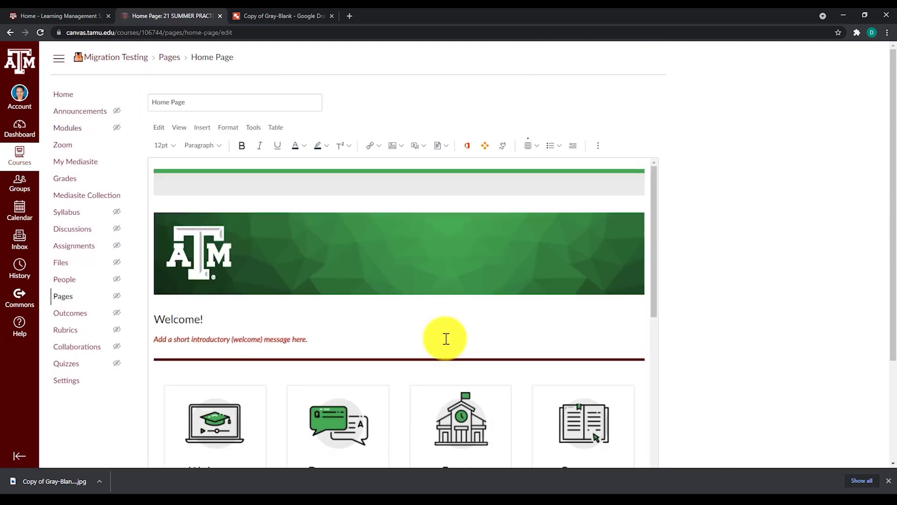
scroll(437, 334, down, 1)
- Link the MODULE 1 button image to a course module and save the Home Page
click(292, 303)
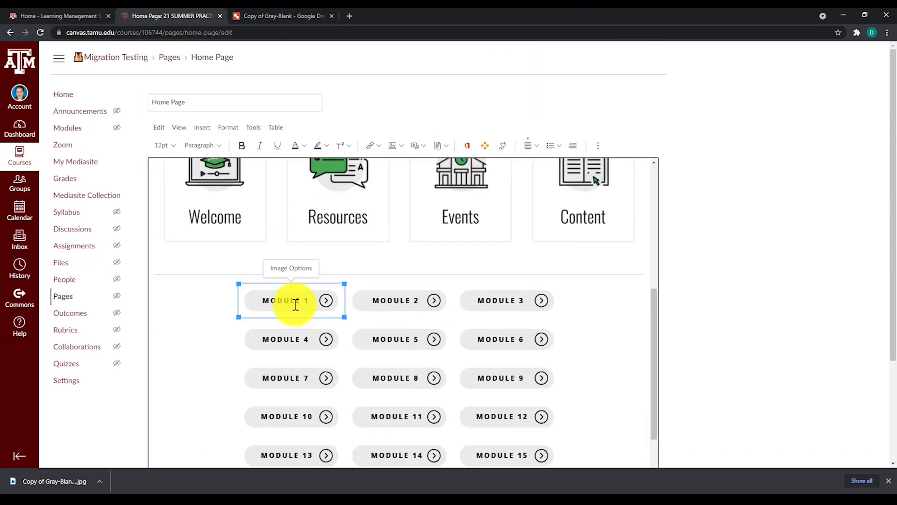
click(379, 145)
click(386, 178)
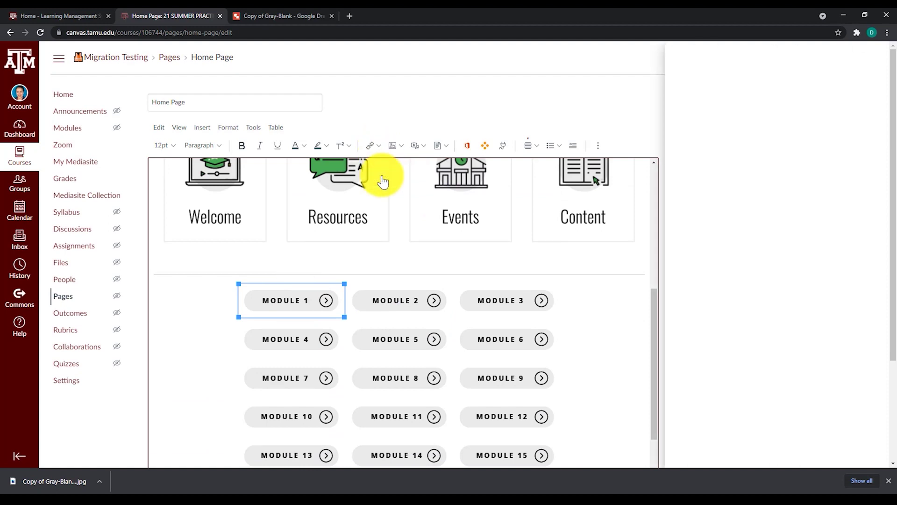
click(677, 282)
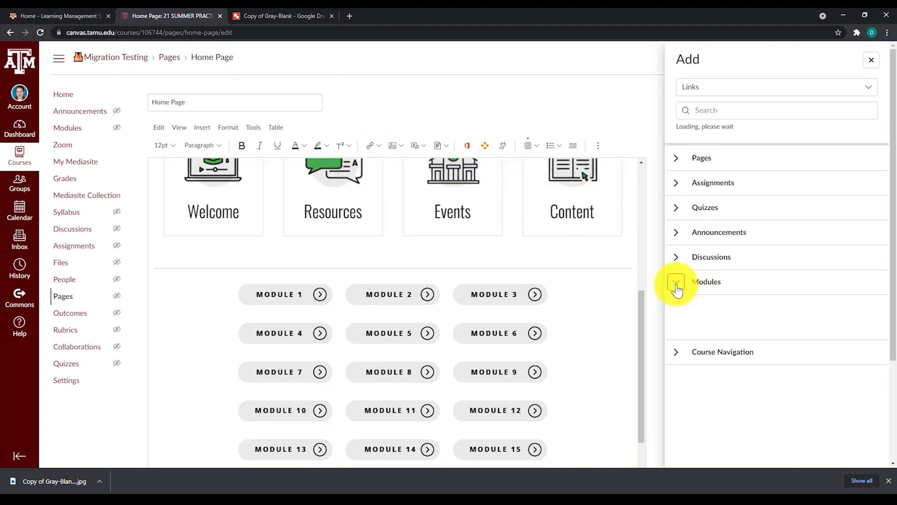
click(699, 314)
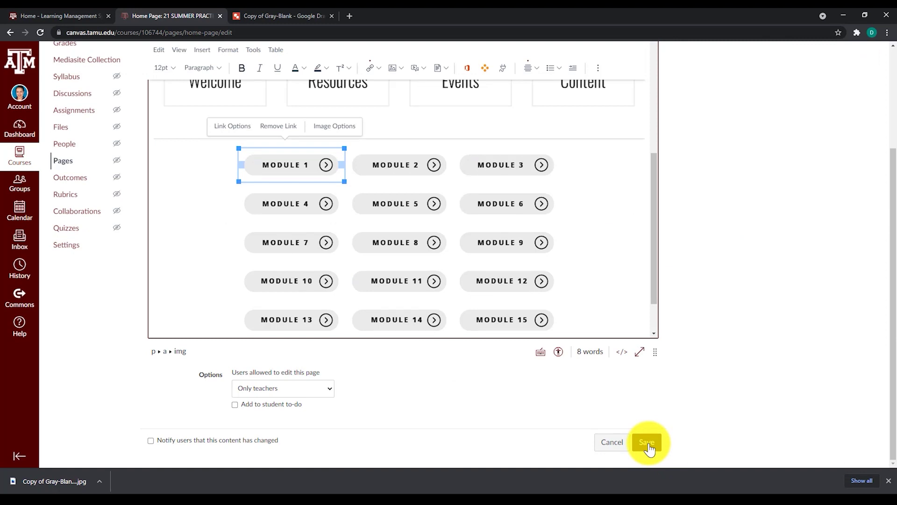
click(648, 443)
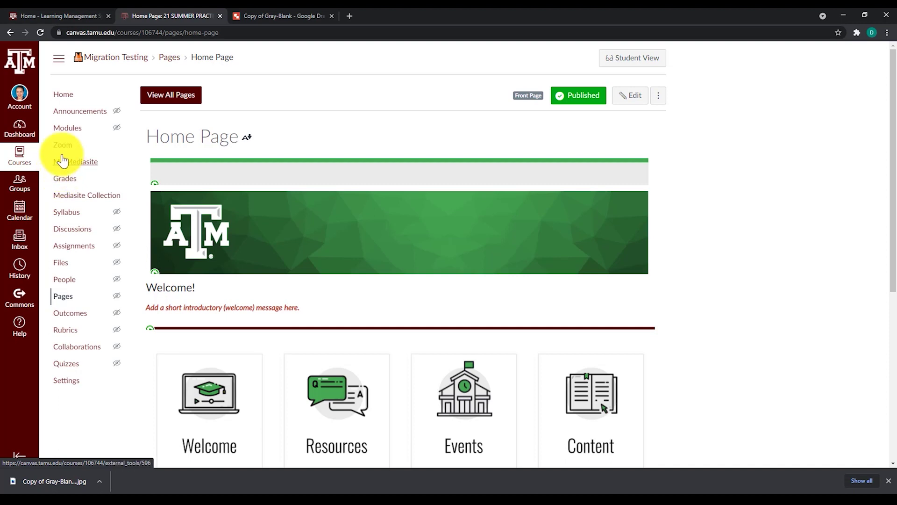
- Look through the course Modules page, then return to the course home page
click(68, 134)
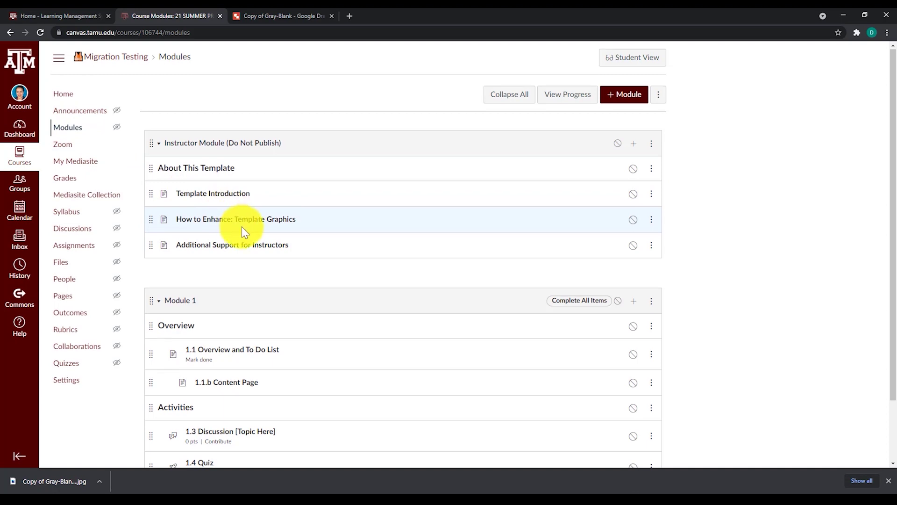
scroll(242, 226, down, 2)
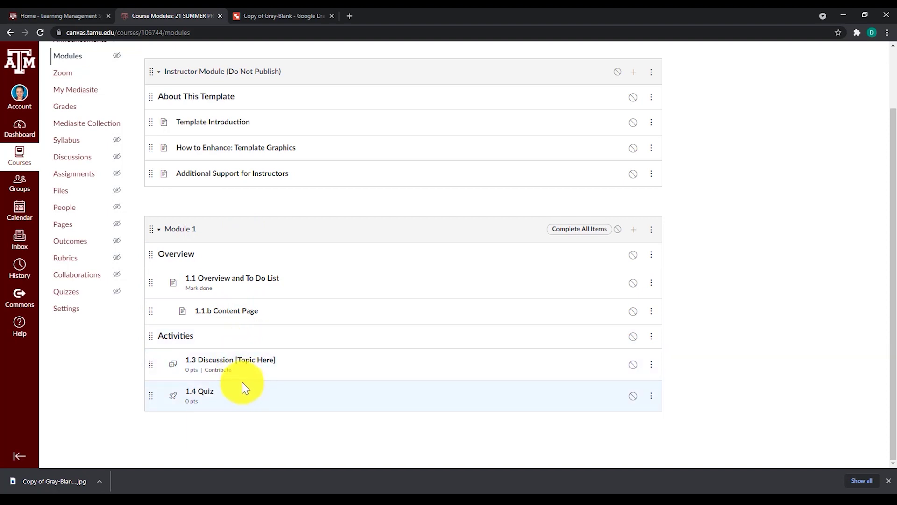
scroll(84, 211, up, 3)
click(63, 94)
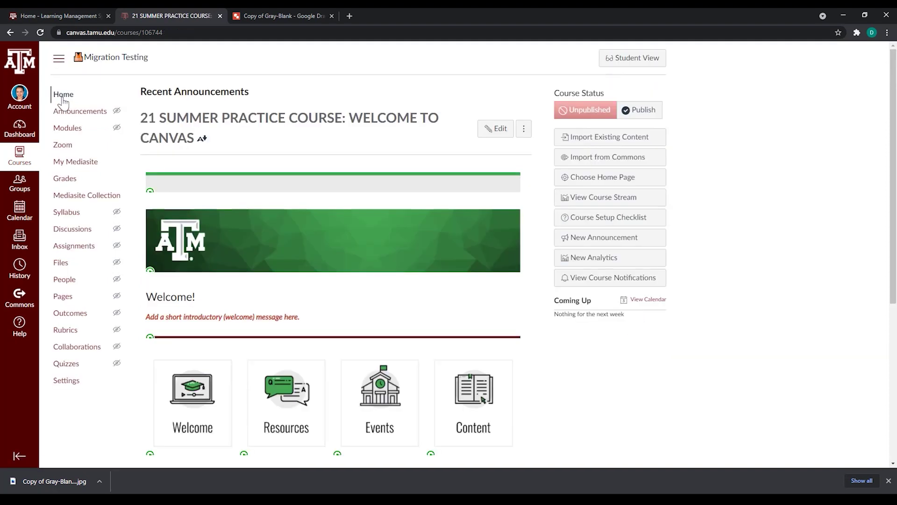